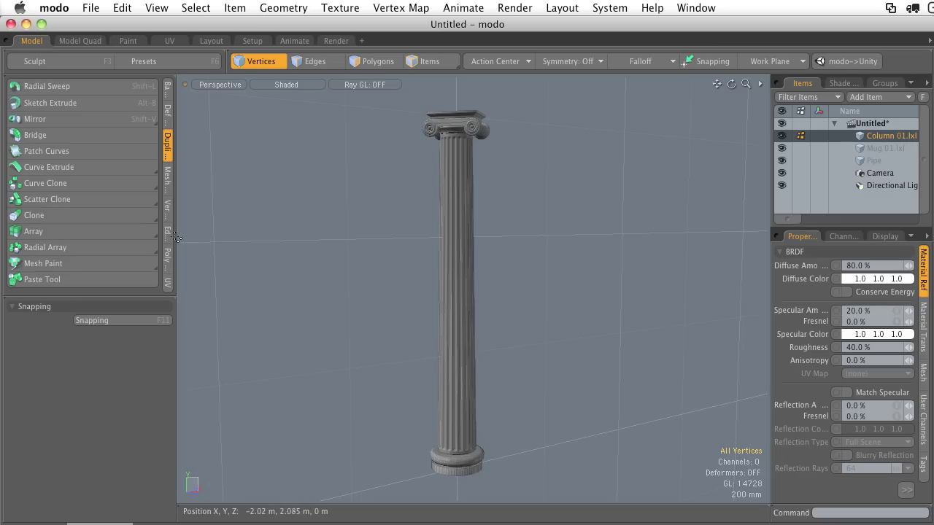
Step: Give the duplication tools area more height so its category labels fit in full
left_click_drag(128, 296, 128, 375)
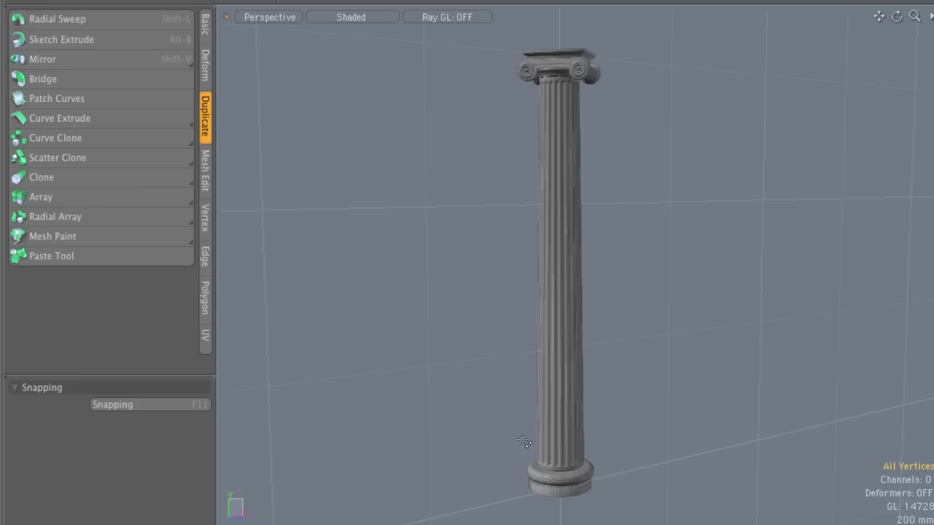
Step: Try selecting the whole column at once, then its shaft and capital one after the other, and clear the selection
key("ctrl+a")
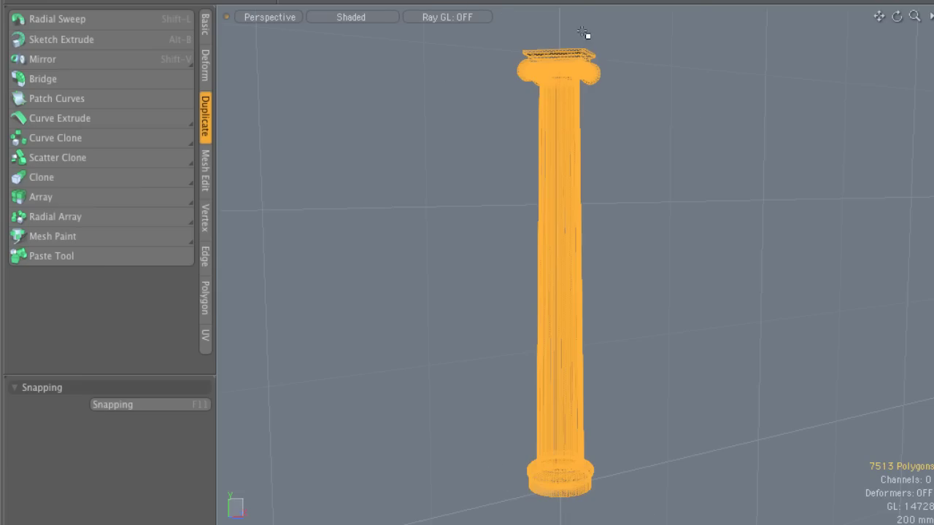
left_click(492, 121)
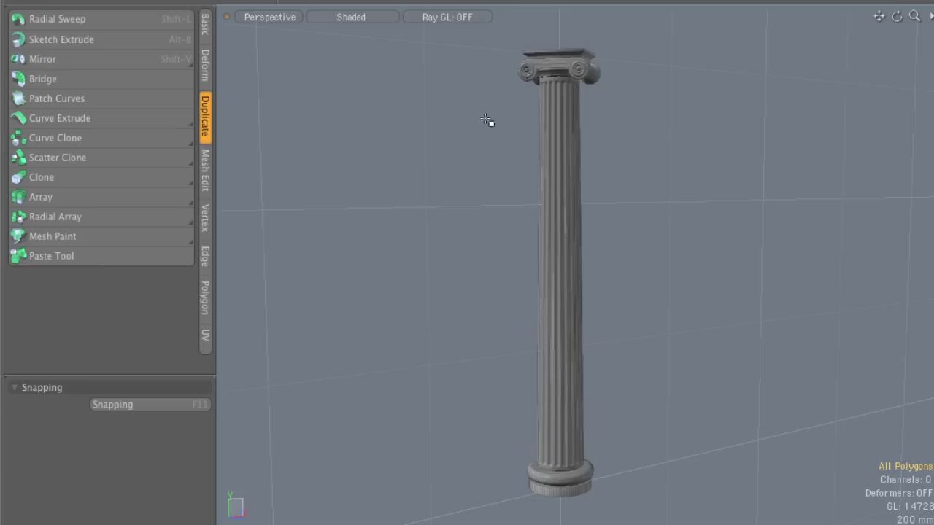
double_click(561, 175)
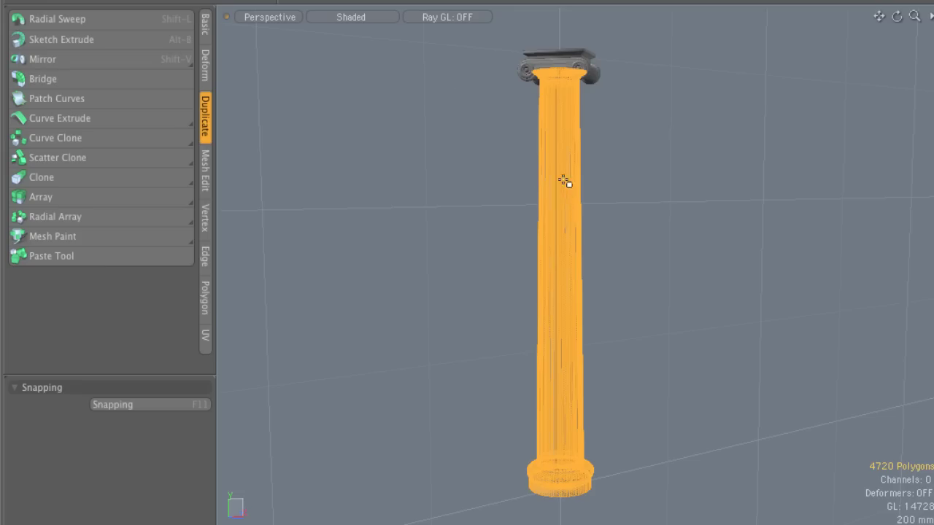
double_click(569, 55, "shift")
left_click(485, 133)
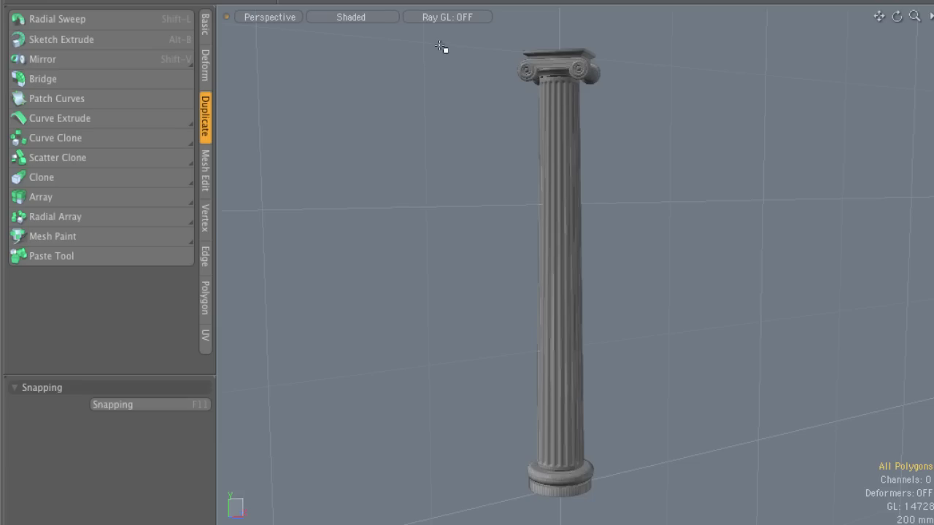
Step: Select all polygons of the column, activate the Clone tool in the viewport and enlarge the area showing its settings
left_click_drag(432, 32, 659, 517)
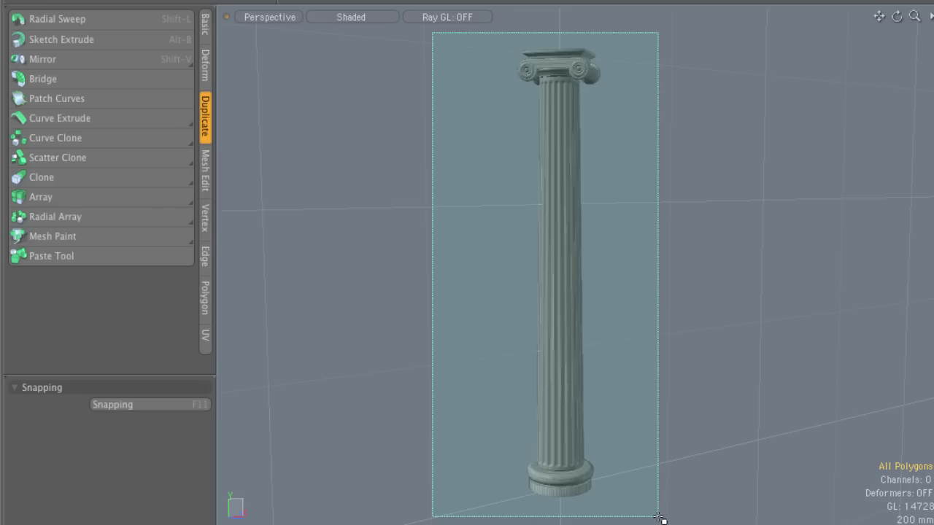
left_click_drag(659, 518, 659, 517)
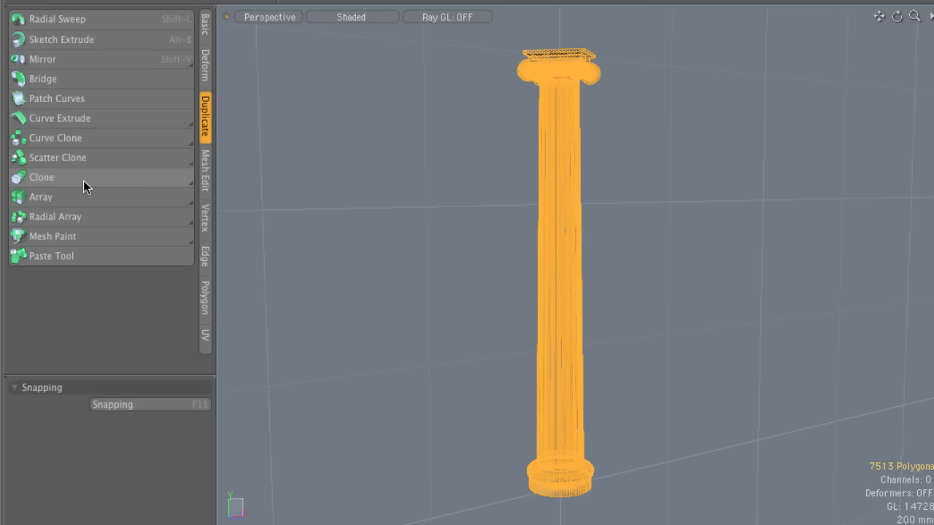
left_click(129, 185)
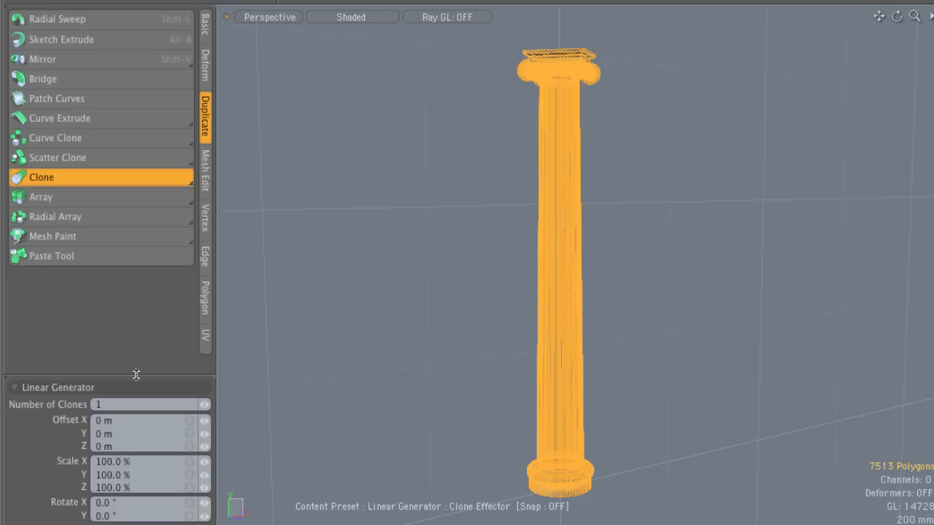
left_click_drag(135, 374, 248, 166)
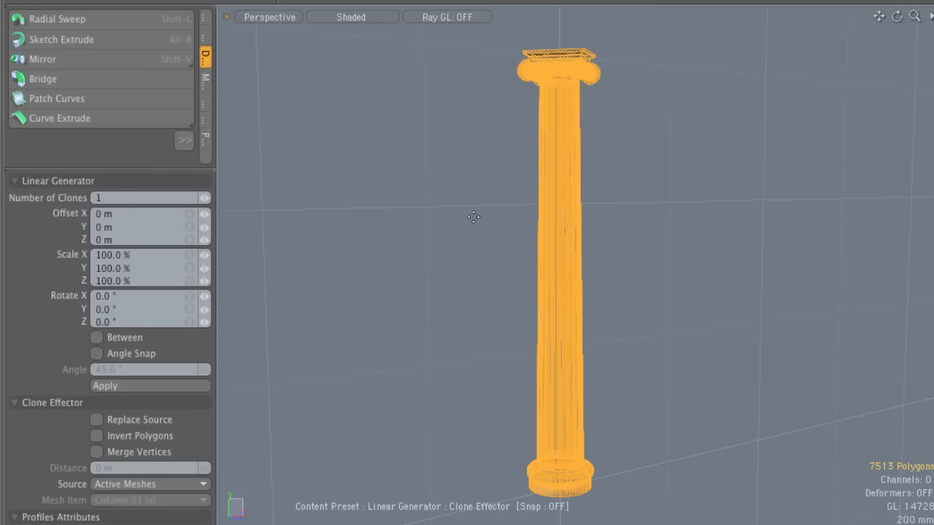
mouse_move(414, 303)
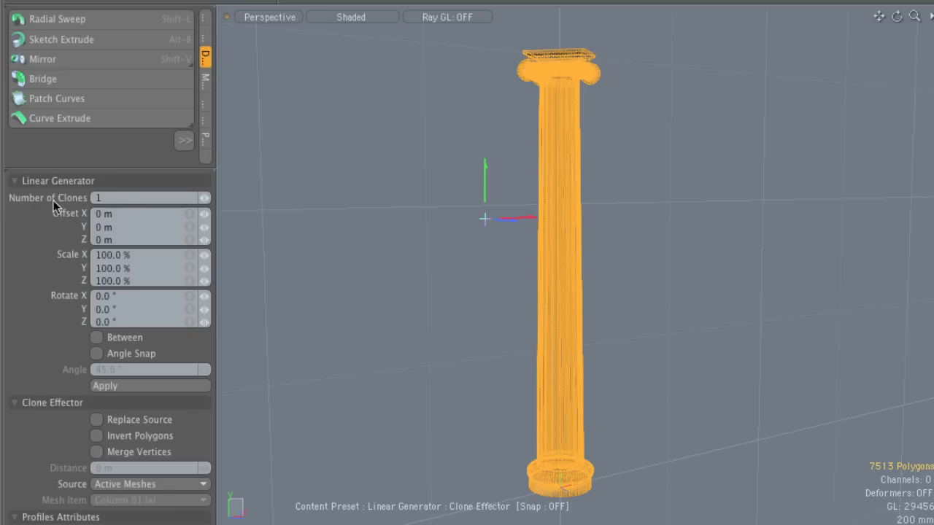
Step: Clone the column five times and space the copies about 1.145 m apart along X
left_click(117, 197)
type("5")
key("Return")
left_click_drag(597, 257, 520, 232, "alt")
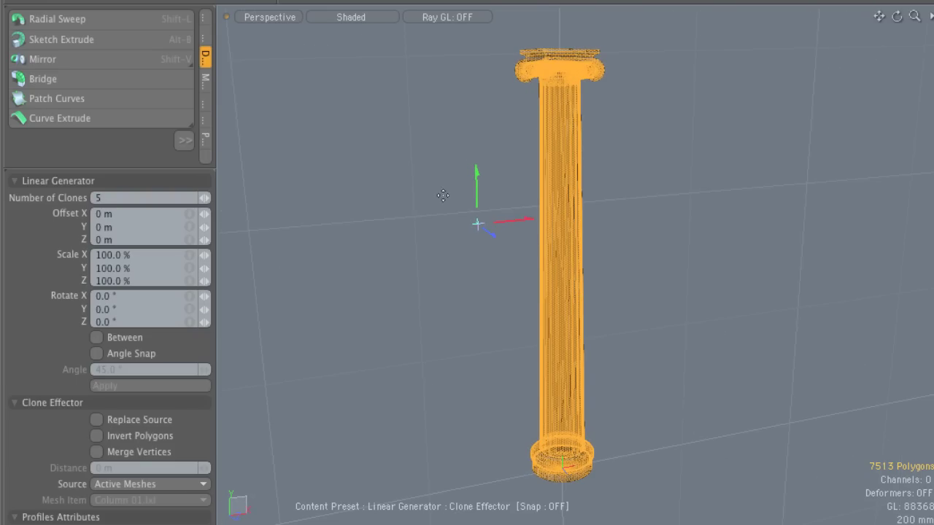
left_click_drag(510, 227, 614, 217)
left_click_drag(670, 199, 565, 200, "ctrl+alt")
mouse_move(494, 231)
left_mouse_down()
mouse_move(568, 223)
mouse_move(450, 232)
mouse_move(579, 221)
mouse_move(550, 224)
left_mouse_up()
left_click_drag(631, 243, 627, 276, "alt")
left_click_drag(514, 231, 554, 228)
Step: Offset each successive clone by about 250 mm in Y and 10 mm in Z
left_click_drag(483, 247, 542, 260, "alt")
mouse_move(507, 298)
left_mouse_down()
mouse_move(448, 255)
mouse_move(511, 295)
left_mouse_up()
left_click_drag(470, 251, 487, 210)
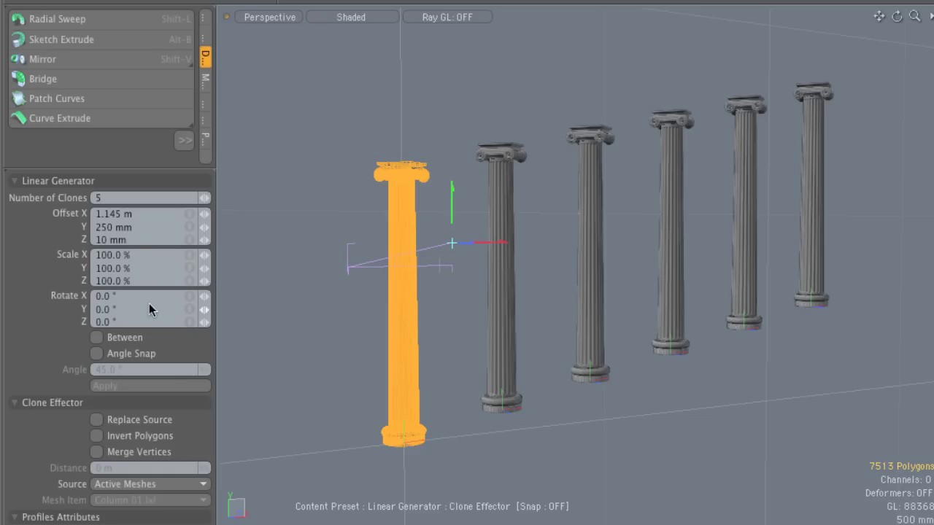
Step: Link the clones' X, Y and Z scale values and shrink each successive clone to 90%
left_click(137, 255)
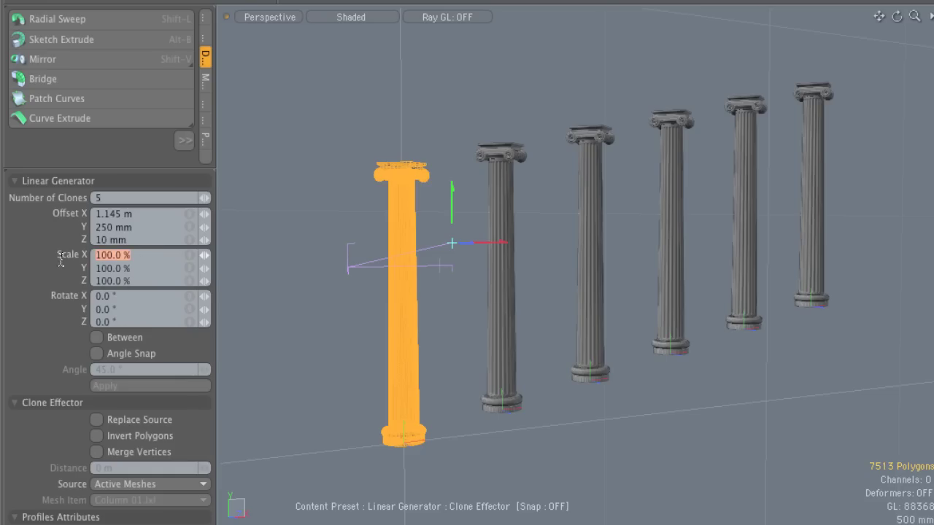
left_click(141, 268)
left_click(149, 280)
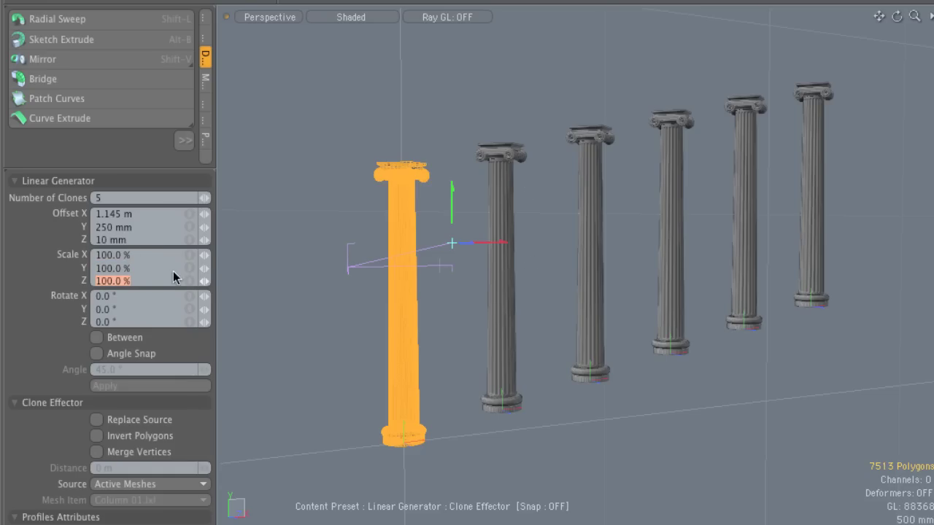
left_click(189, 280)
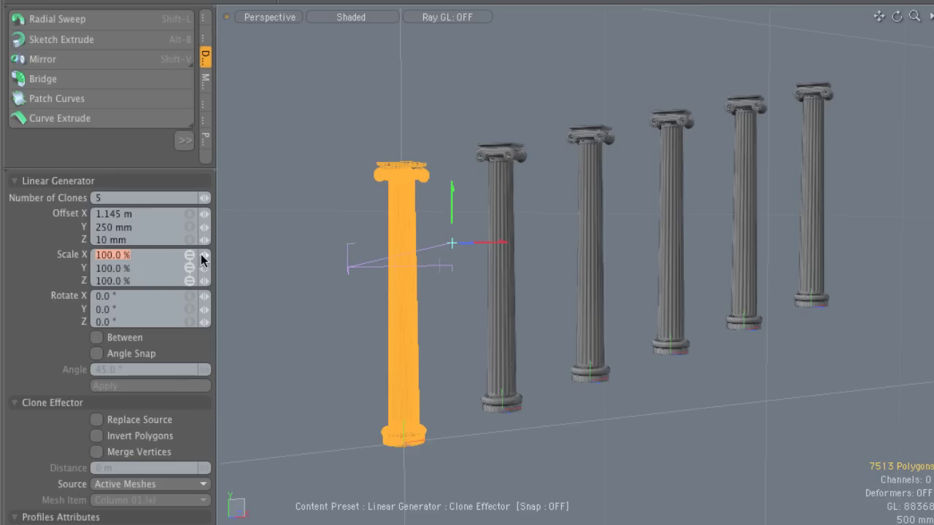
left_click_drag(203, 257, 188, 257)
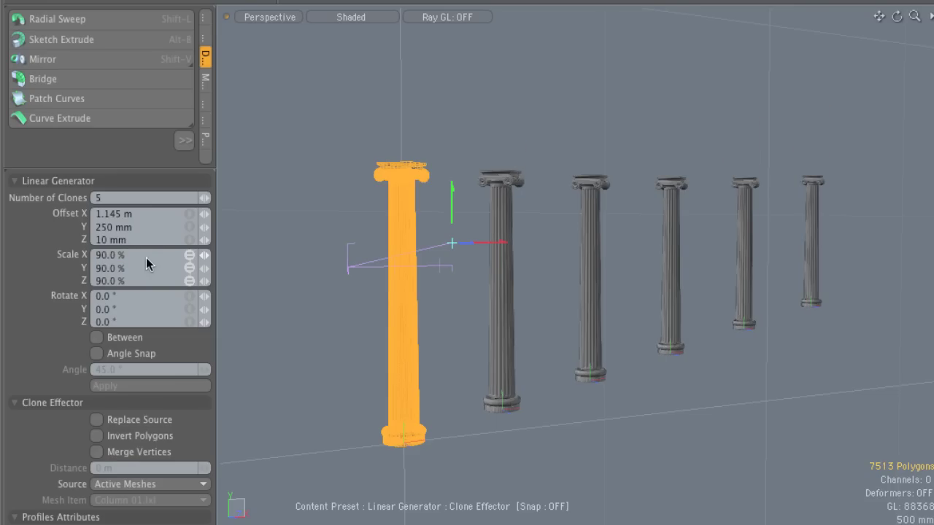
left_click_drag(734, 261, 265, 279, "alt")
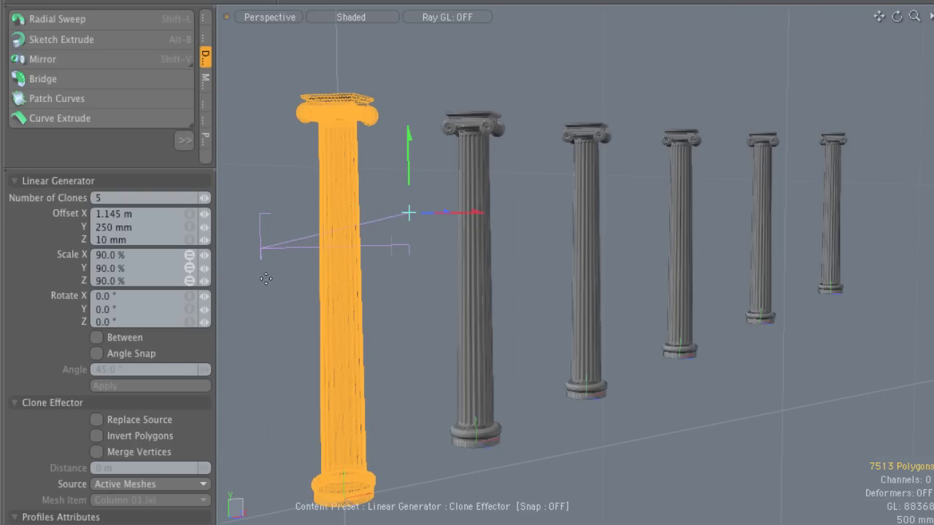
Step: Try rotating the successive clones about X by 6.4°, and increase that rotation to 23.5°
left_click_drag(204, 298, 230, 305)
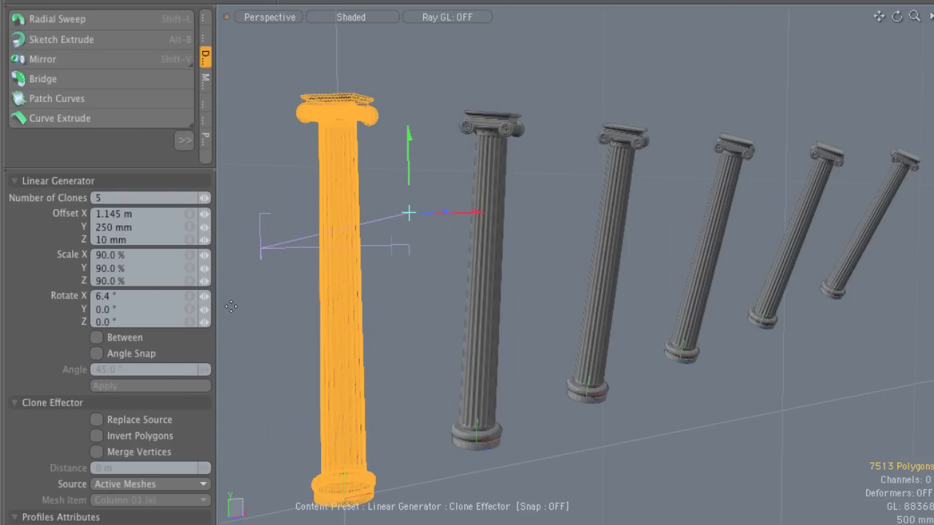
left_click_drag(584, 275, 492, 260, "alt")
left_click_drag(203, 305, 216, 297)
mouse_move(420, 302)
left_mouse_down("alt")
mouse_move(569, 299)
mouse_move(445, 294)
mouse_move(519, 270)
mouse_move(486, 316)
mouse_move(377, 307)
mouse_move(419, 294)
left_mouse_up("alt")
left_click(134, 256)
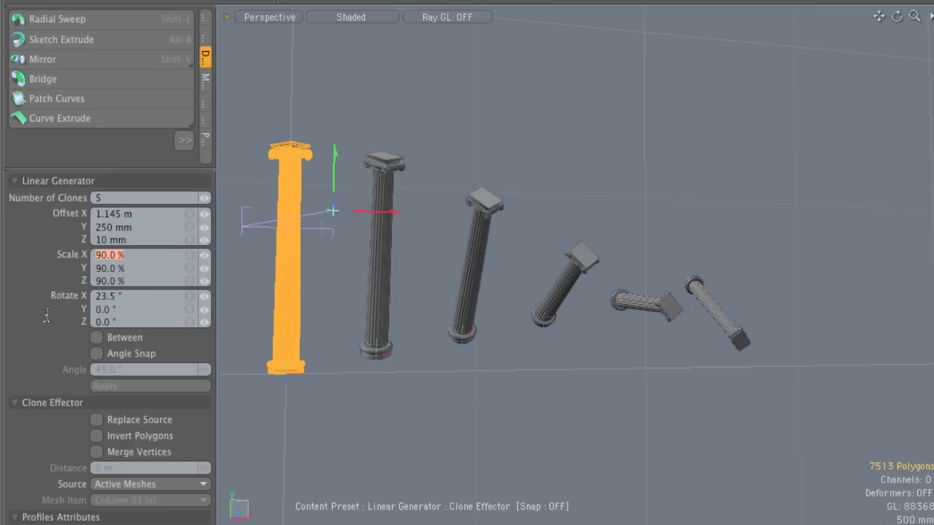
left_click(129, 271)
left_click(126, 297)
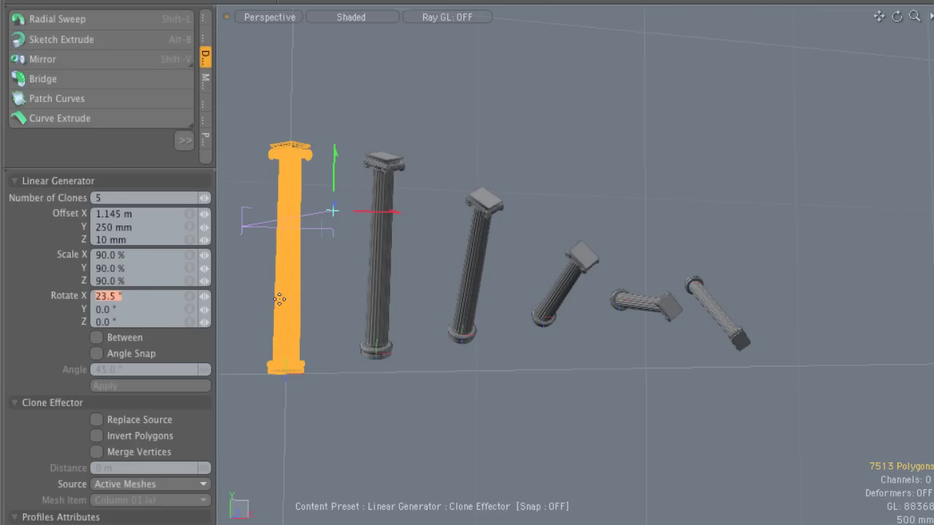
left_click_drag(280, 299, 523, 302, "alt")
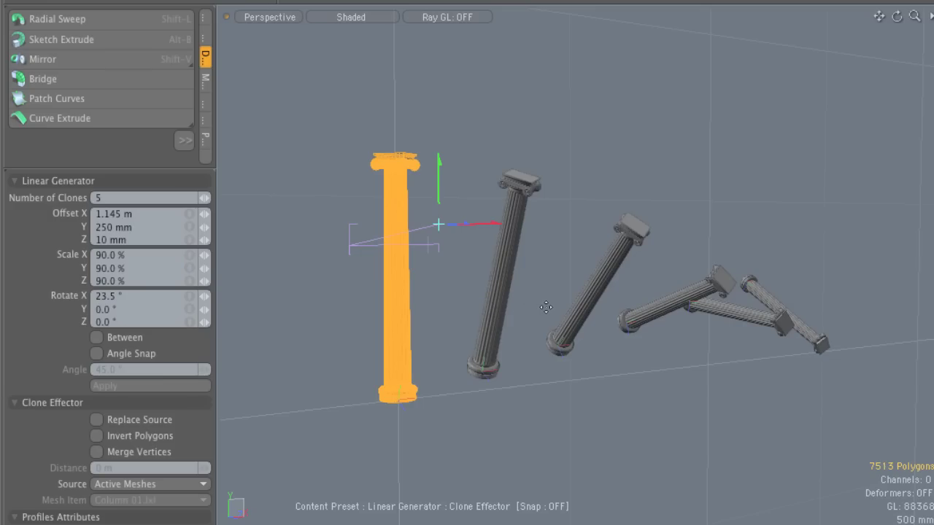
Step: Undo the rotation, scale and recent offset changes of the clones, back to a level row spaced 925 mm in X
key("ctrl+z")
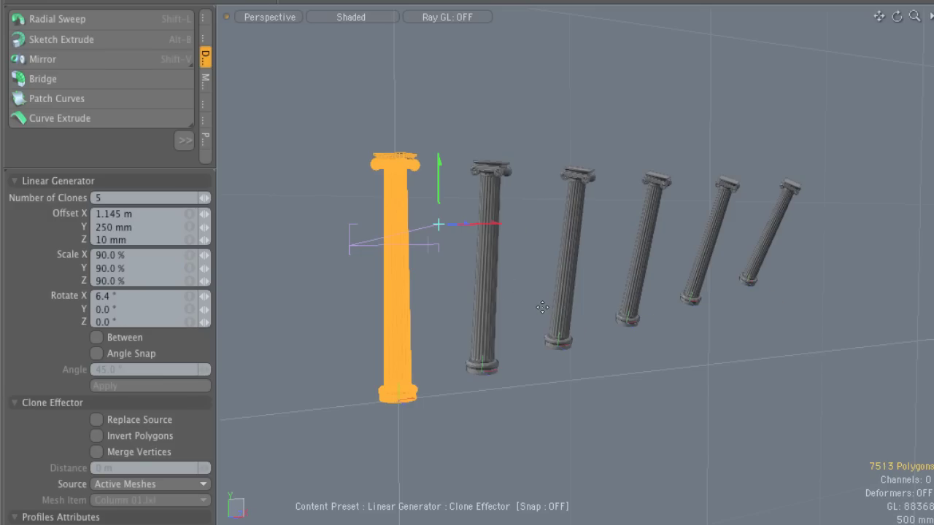
key("ctrl+z")
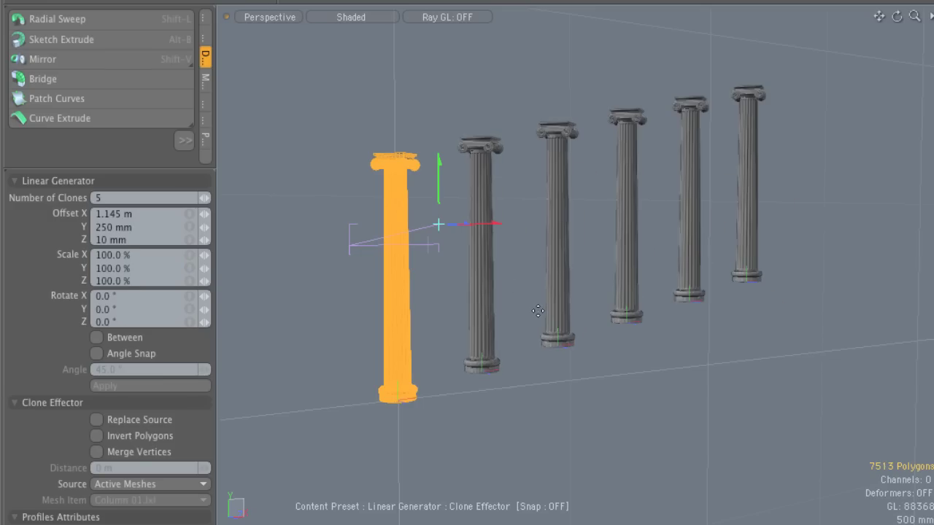
key("ctrl+z")
left_click_drag(537, 312, 503, 299)
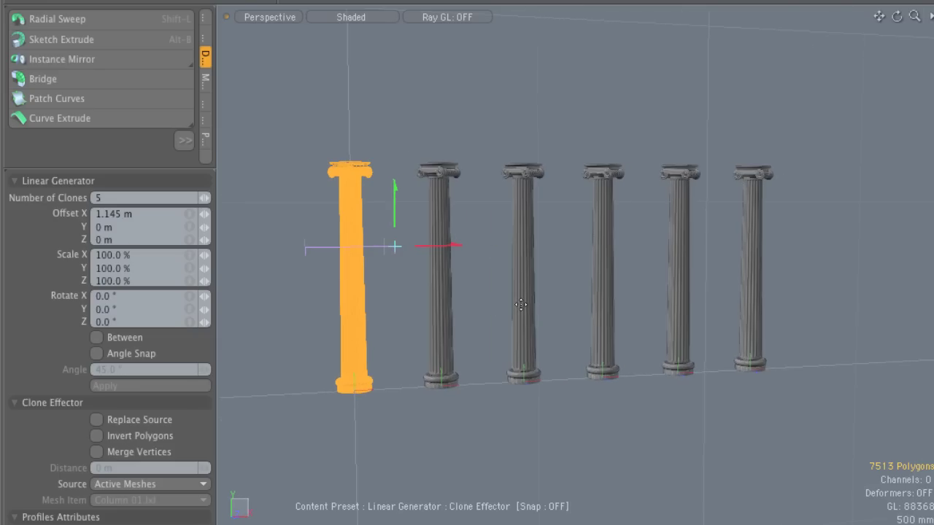
Step: Set the number of clones to 1
left_click(106, 202)
type("1")
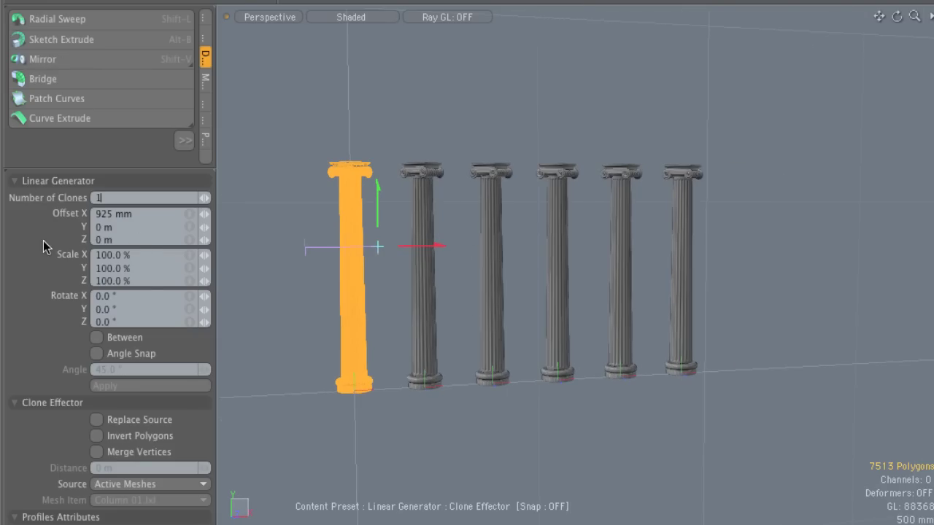
key("Return")
Step: Move the single clone away from the source column along X to an offset of about 7.705 m
left_click_drag(385, 248, 475, 219, "alt")
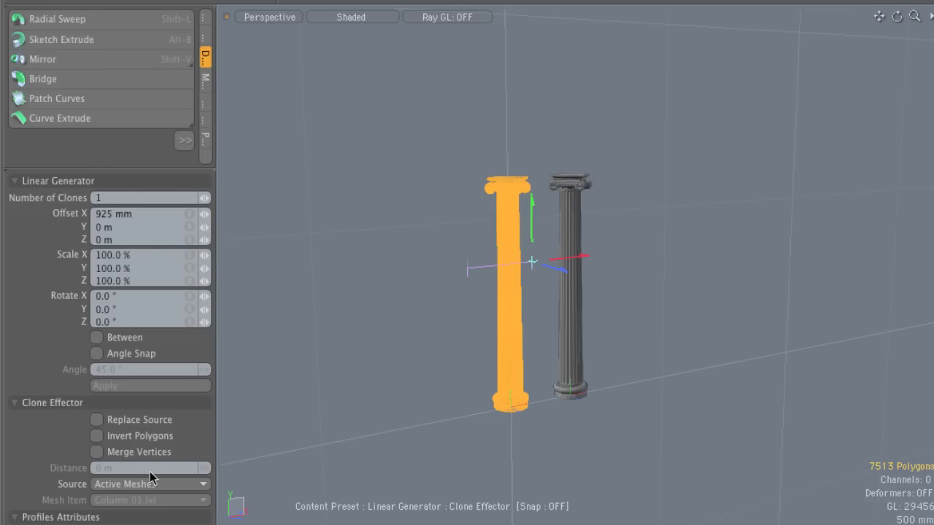
left_click_drag(494, 309, 430, 332, "alt")
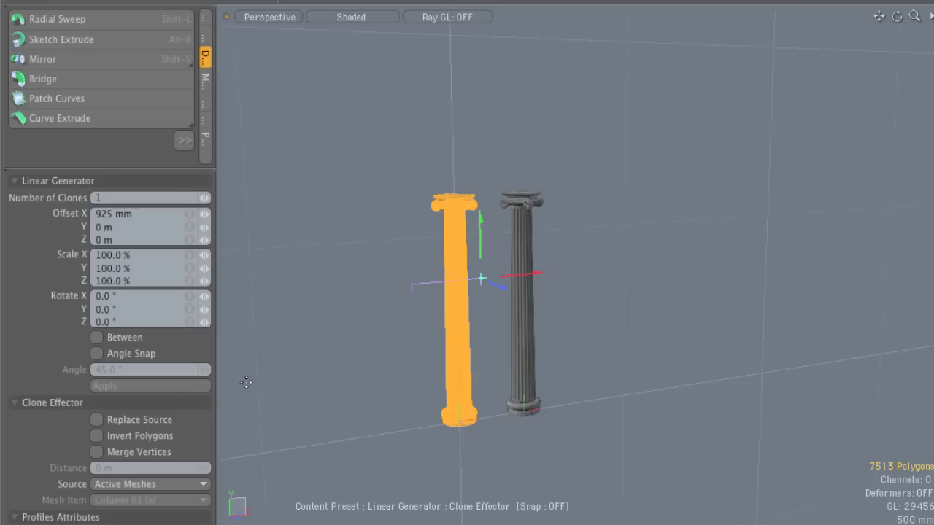
left_click(96, 339)
left_click(96, 338)
mouse_move(538, 274)
left_mouse_down()
mouse_move(839, 246)
mouse_move(871, 281)
mouse_move(667, 305)
mouse_move(447, 211)
left_mouse_up()
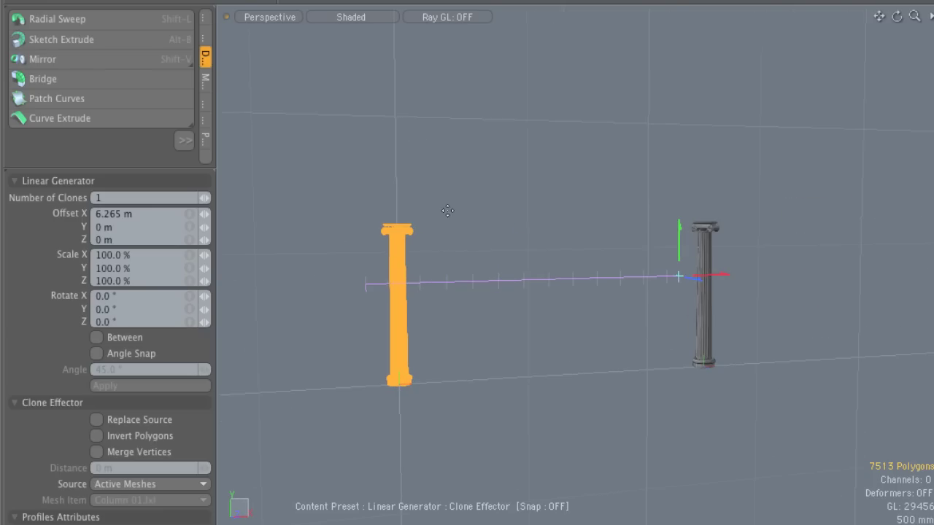
left_click_drag(625, 188, 678, 358, "alt")
mouse_move(705, 296)
left_mouse_down()
mouse_move(839, 293)
mouse_move(772, 294)
mouse_move(807, 293)
left_mouse_up()
left_click_drag(609, 306, 427, 327, "alt")
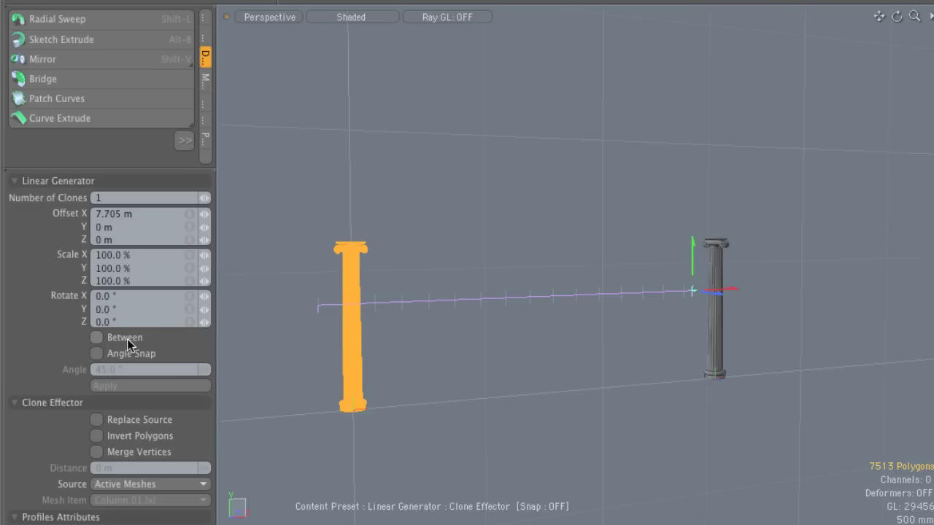
Step: Turn on Between and raise the number of clones to 5 to fill the span between the two end columns
left_click(97, 338)
left_click(206, 199)
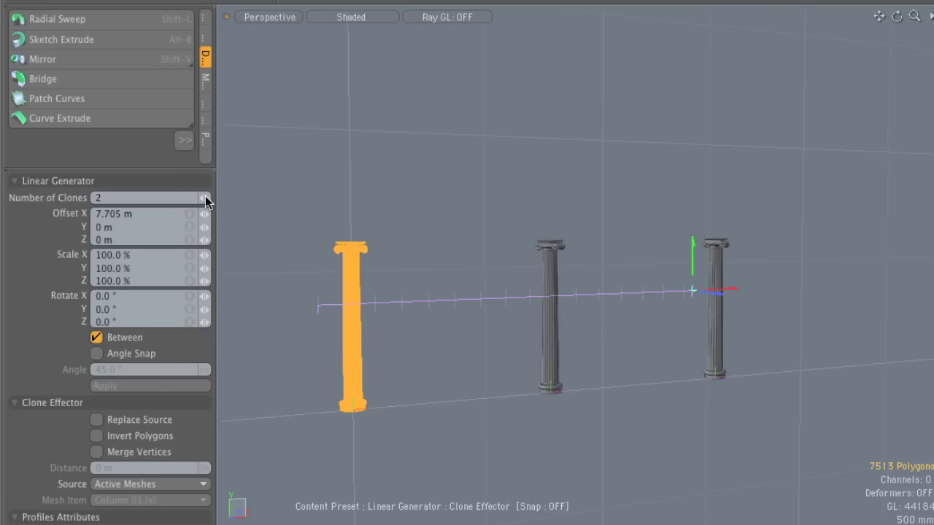
left_click(206, 198)
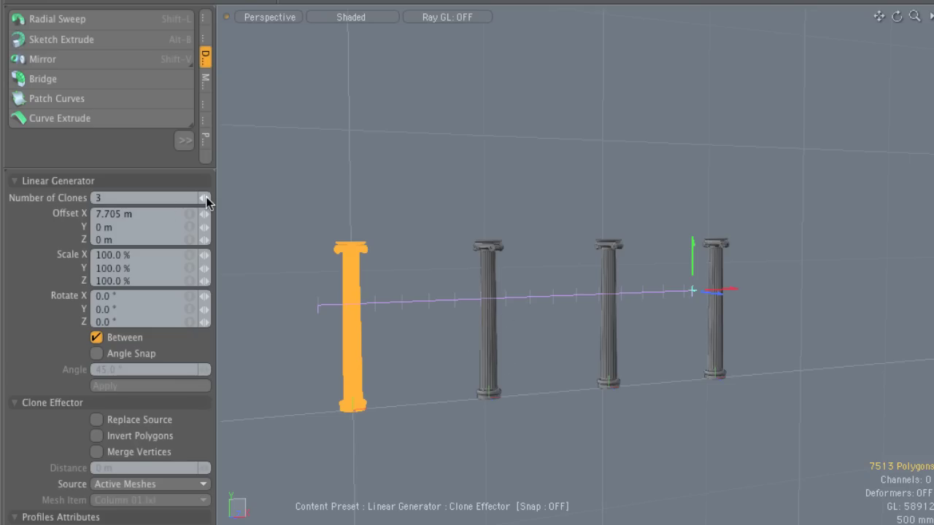
left_click(206, 199)
left_click(205, 198)
left_click_drag(411, 260, 424, 300, "alt")
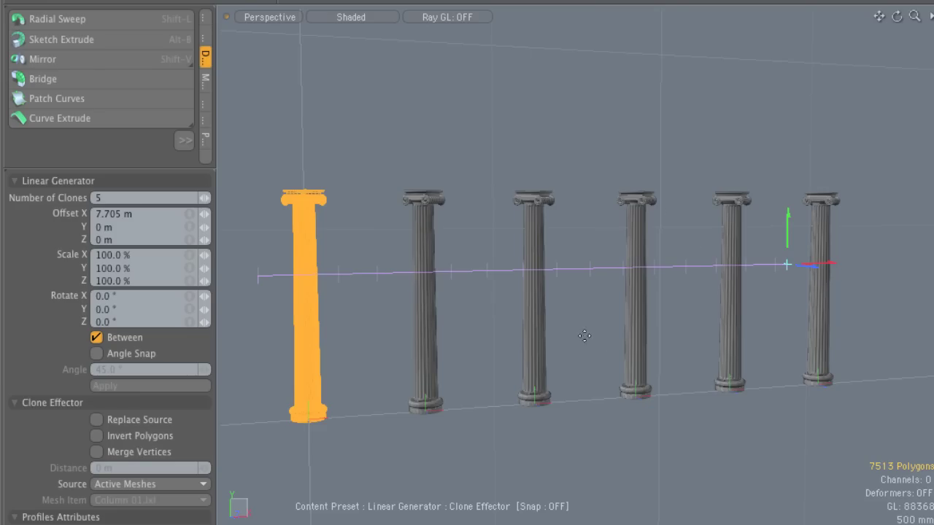
mouse_move(517, 316)
left_mouse_down("alt")
mouse_move(802, 318)
mouse_move(504, 315)
left_mouse_up("alt")
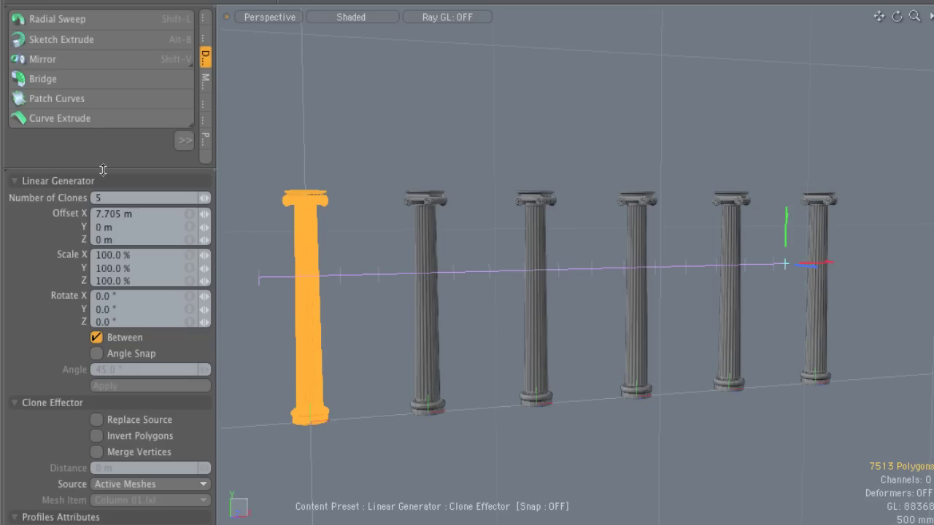
Step: Enlarge the duplication tools area again so the complete list from Radial Sweep to Paste Tool fits
left_click_drag(103, 170, 103, 334)
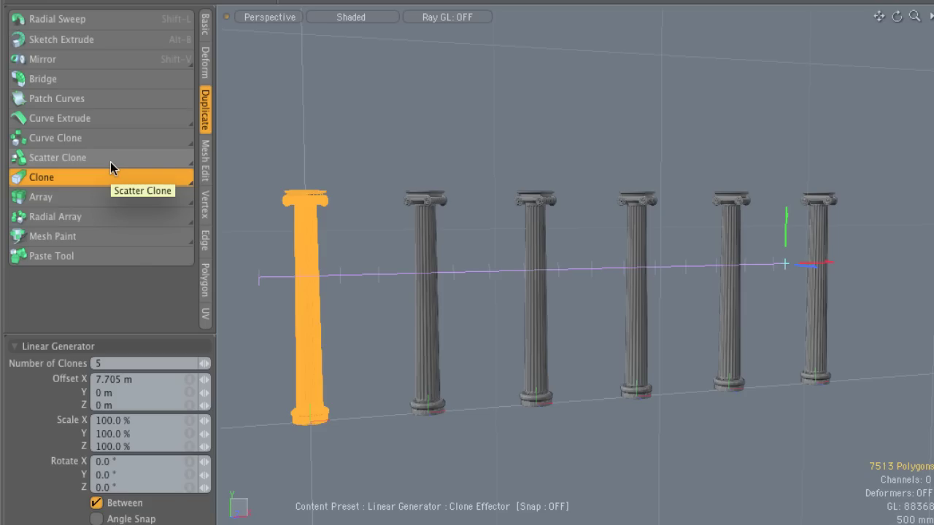
left_click_drag(328, 208, 464, 207, "alt")
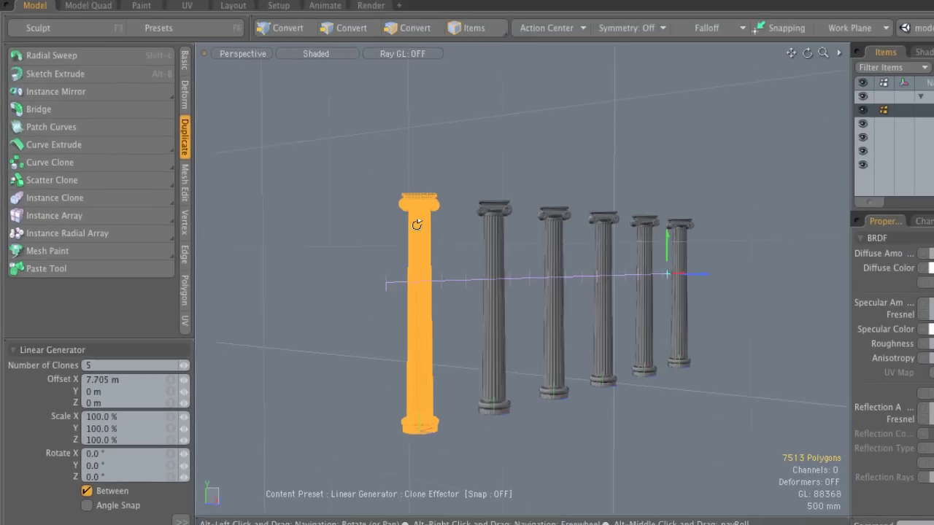
left_click_drag(417, 225, 382, 222, "alt")
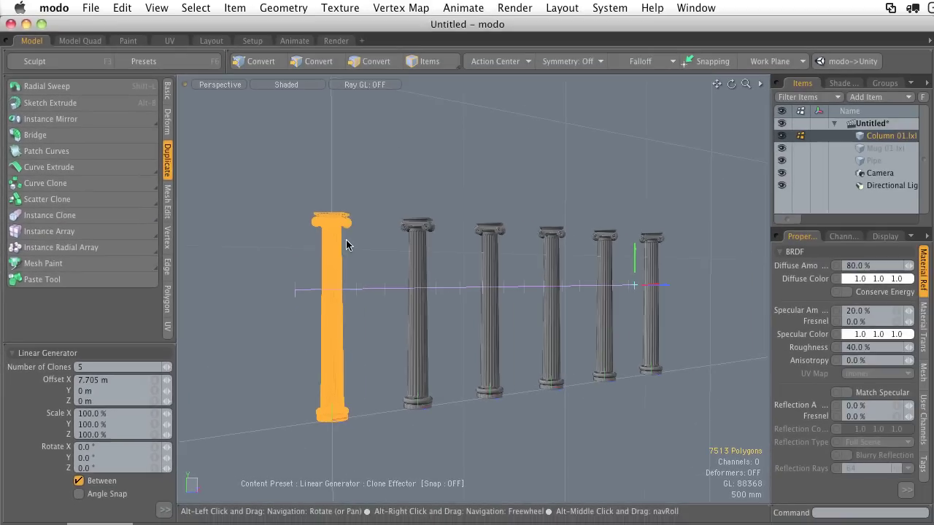